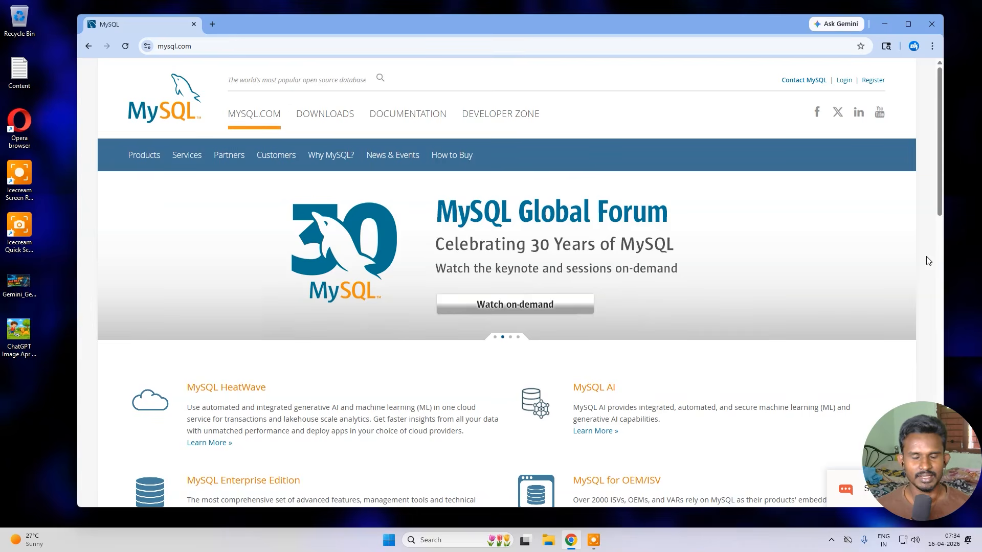
Step: Open the MySQL Installer for Windows download page from the MySQL Community (GPL) Downloads
{"action": "scroll", "coordinate": [927, 260], "scroll_direction": "down", "scroll_amount": 6}
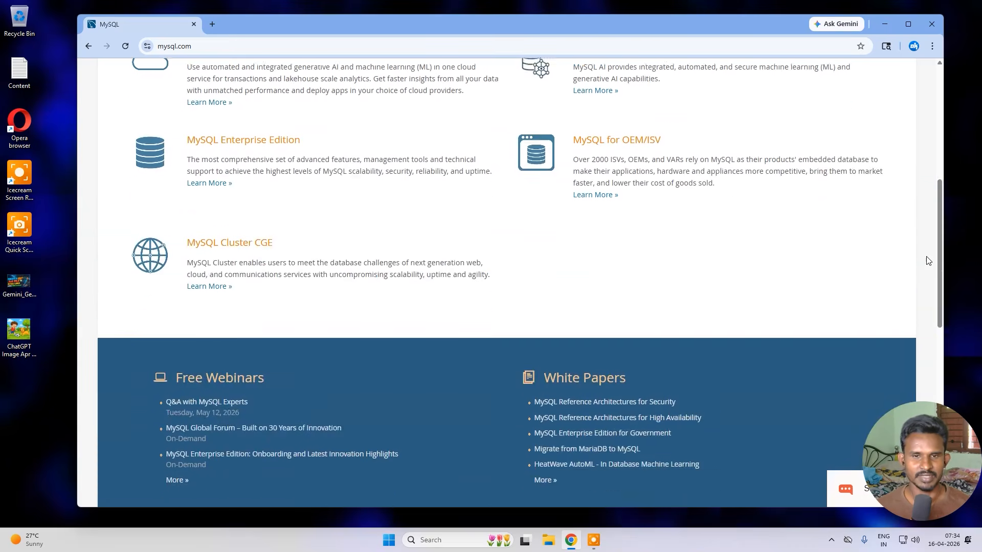
{"action": "scroll", "coordinate": [926, 259], "scroll_direction": "up", "scroll_amount": 6}
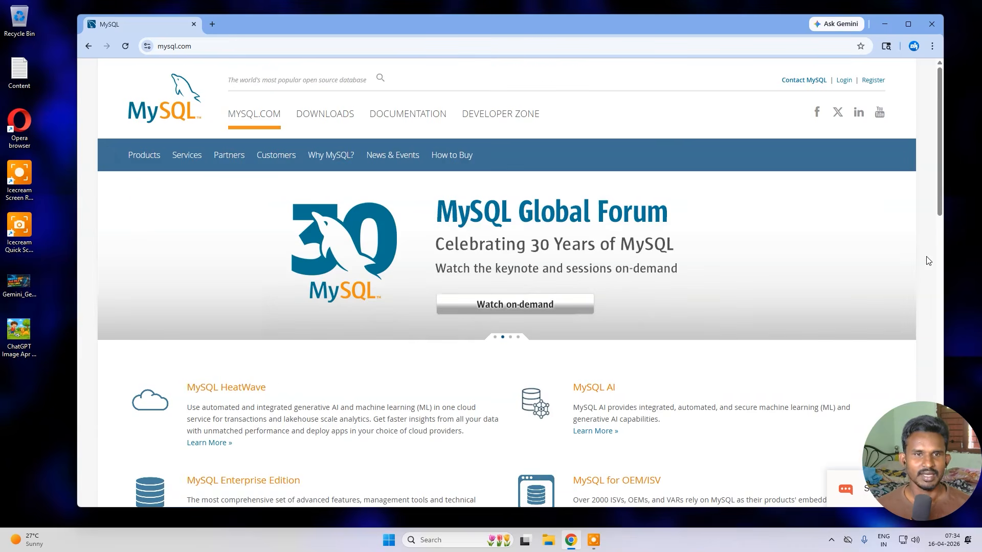
{"action": "left_click", "coordinate": [331, 122]}
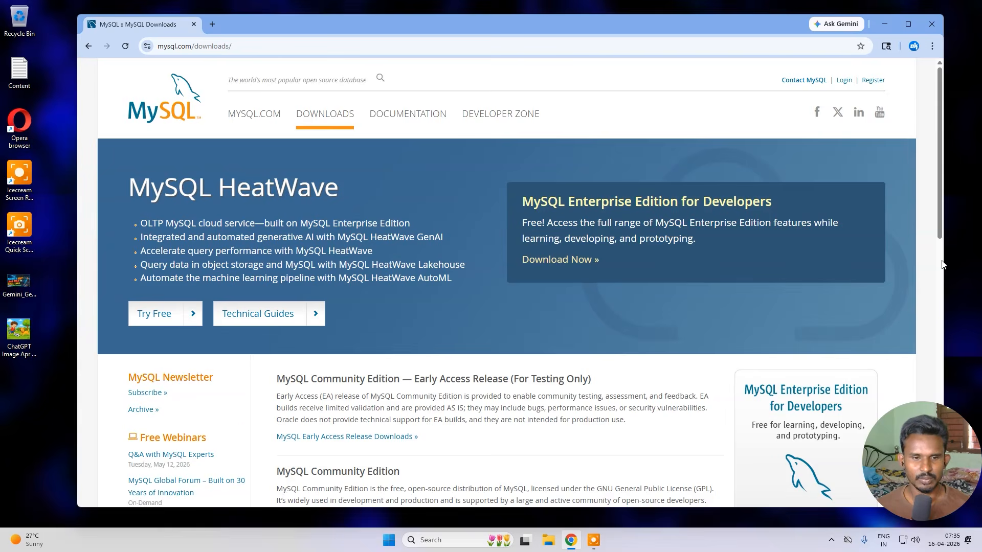
{"action": "scroll", "coordinate": [306, 270], "scroll_direction": "down", "scroll_amount": 4}
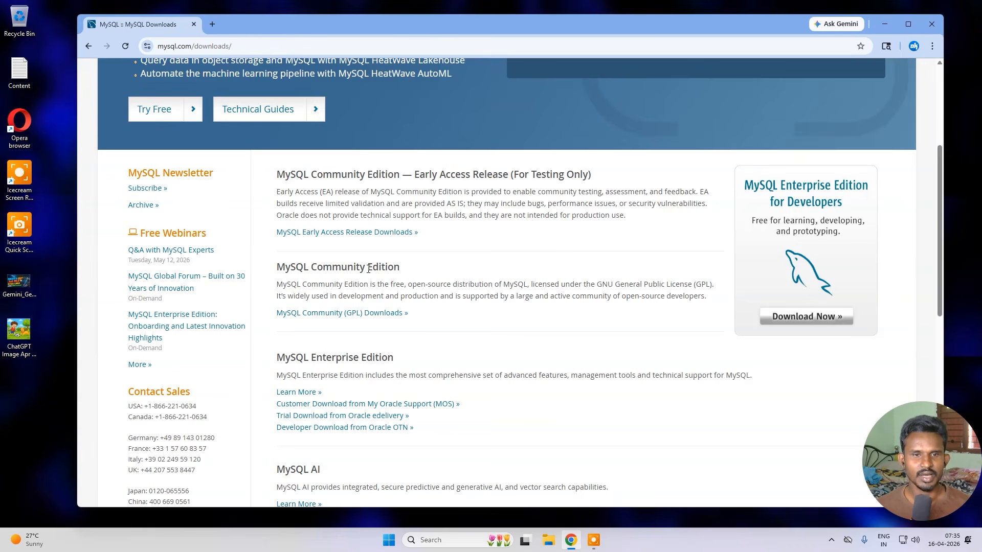
{"action": "left_click_drag", "start_coordinate": [417, 272], "coordinate": [276, 269]}
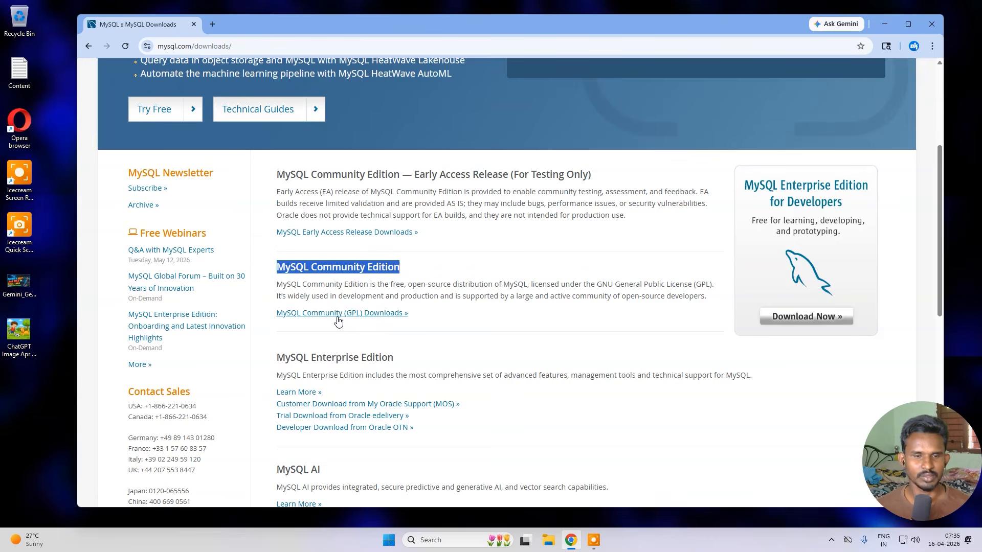
{"action": "left_click", "coordinate": [379, 320]}
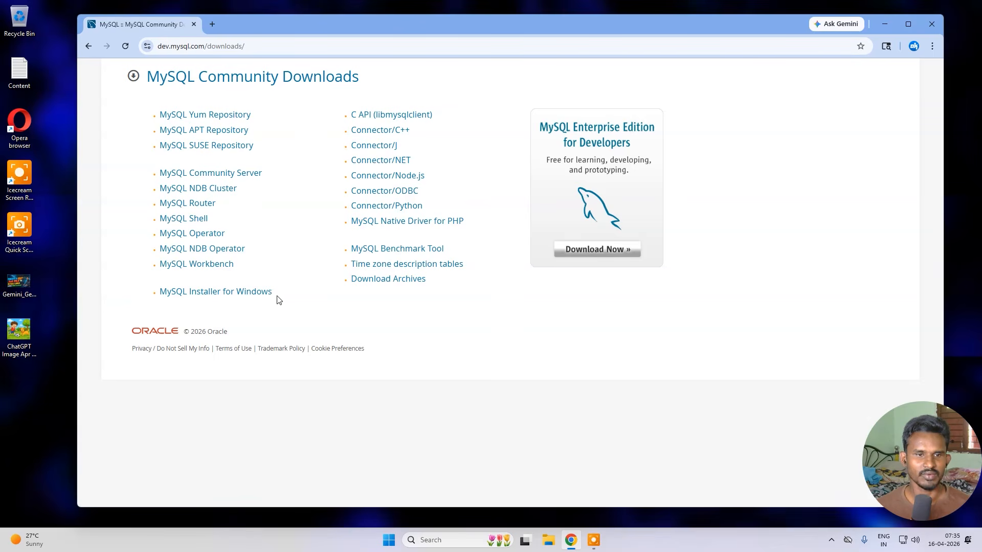
{"action": "left_click", "coordinate": [215, 297]}
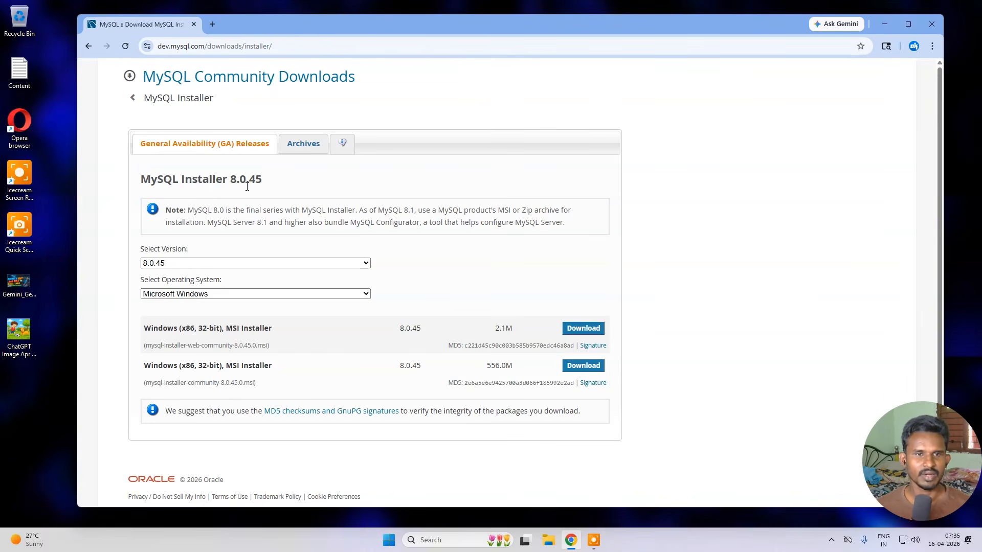
Step: Download the 556.0M Windows MSI installer mysql-installer-community-8.0.45.0.msi without logging in or signing up
{"action": "left_click_drag", "start_coordinate": [264, 184], "coordinate": [139, 180]}
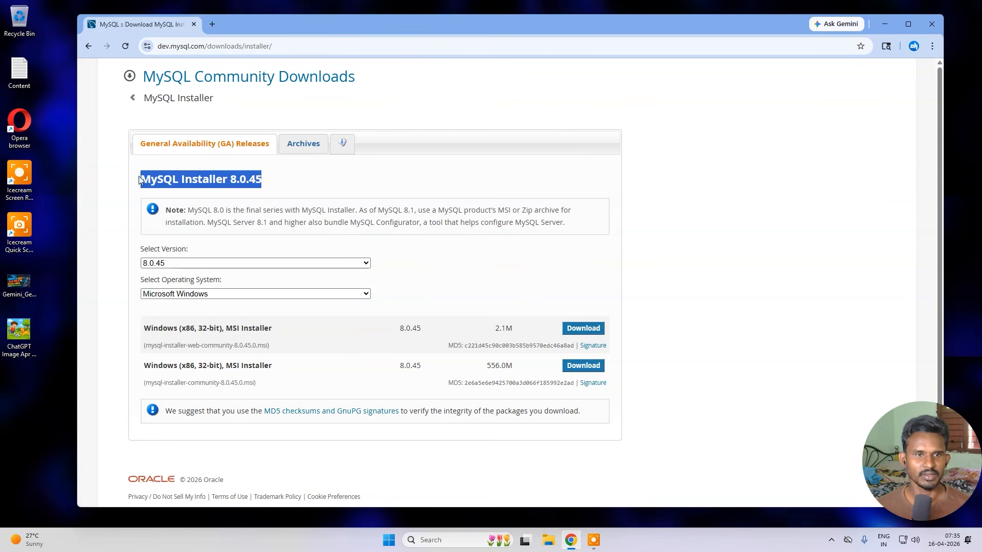
{"action": "left_click", "coordinate": [313, 179]}
{"action": "left_click_drag", "start_coordinate": [276, 179], "coordinate": [131, 185]}
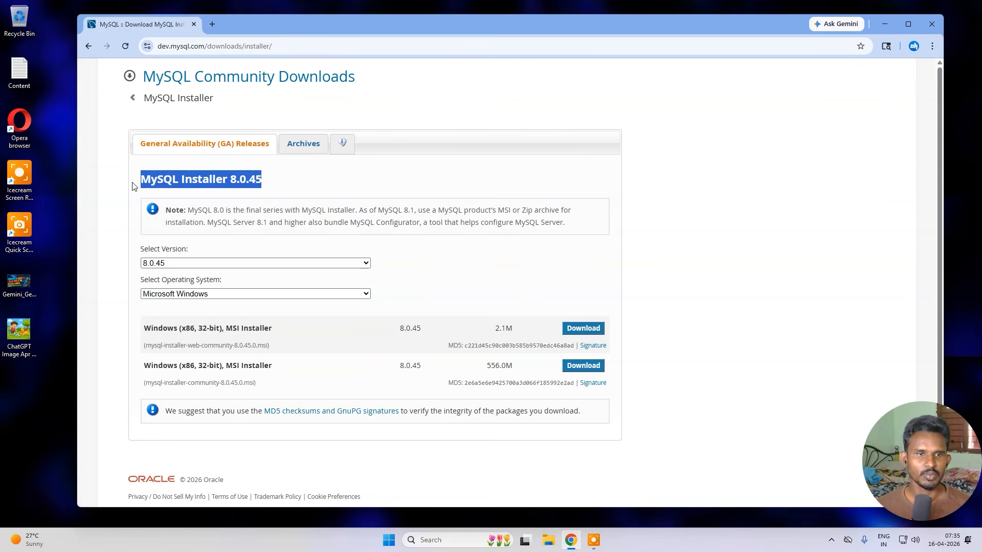
{"action": "left_click", "coordinate": [281, 178]}
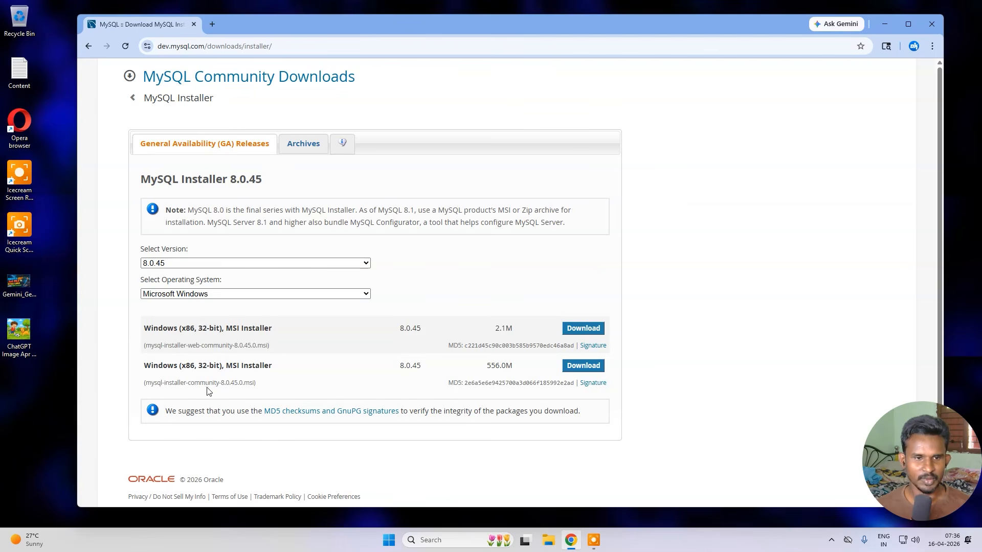
{"action": "left_click_drag", "start_coordinate": [145, 383], "coordinate": [218, 381]}
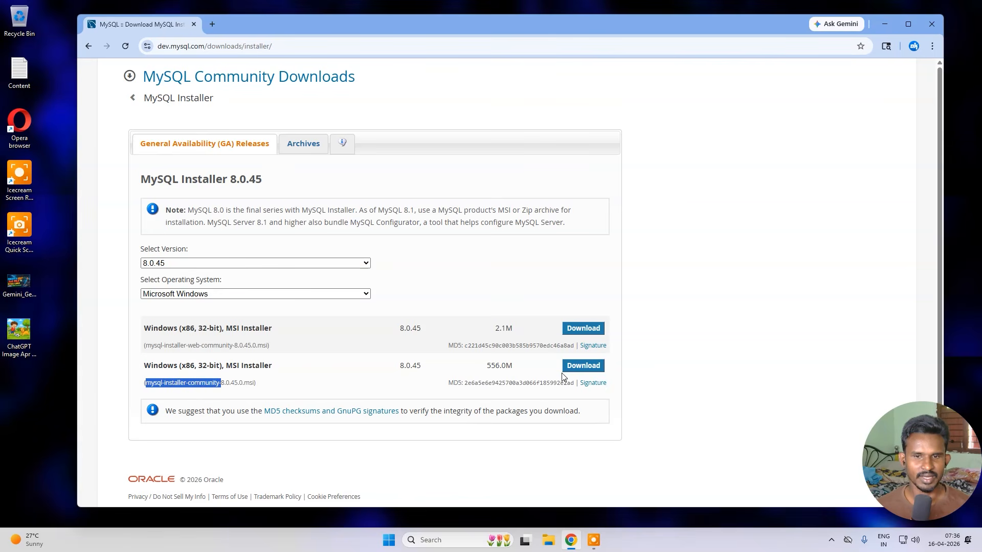
{"action": "left_click", "coordinate": [588, 367]}
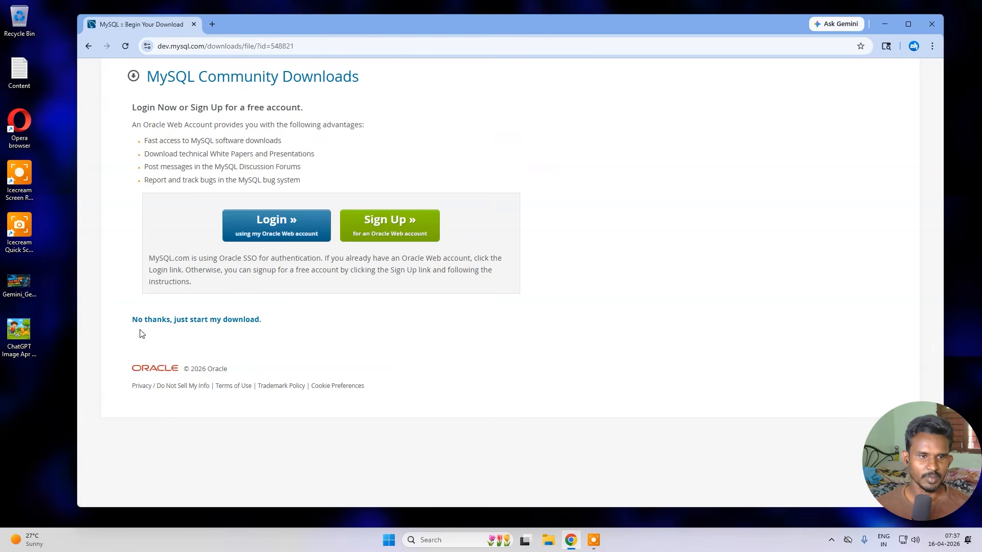
{"action": "left_click", "coordinate": [184, 326]}
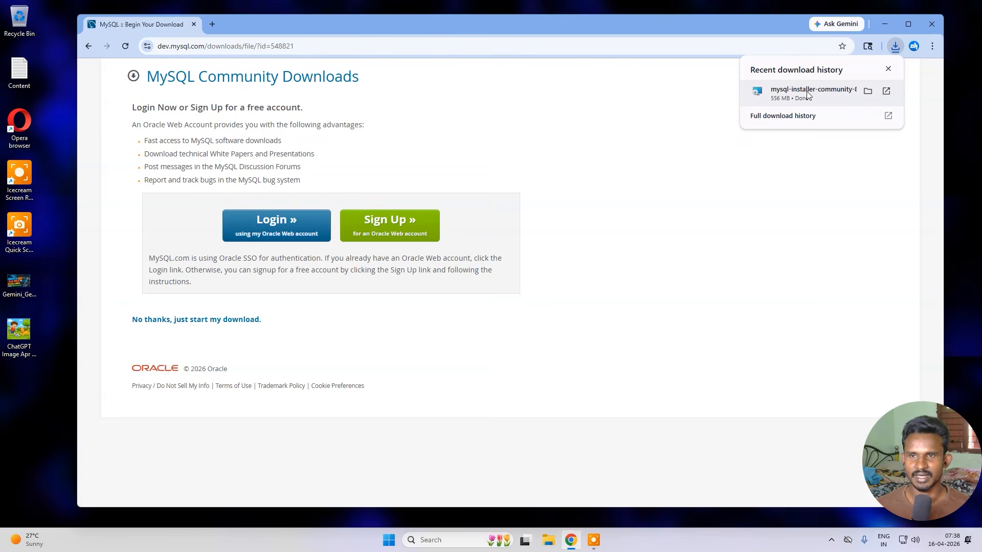
Step: Show the downloaded mysql-installer-community-8.0.45.0 package in its folder and launch it
{"action": "left_click", "coordinate": [868, 91]}
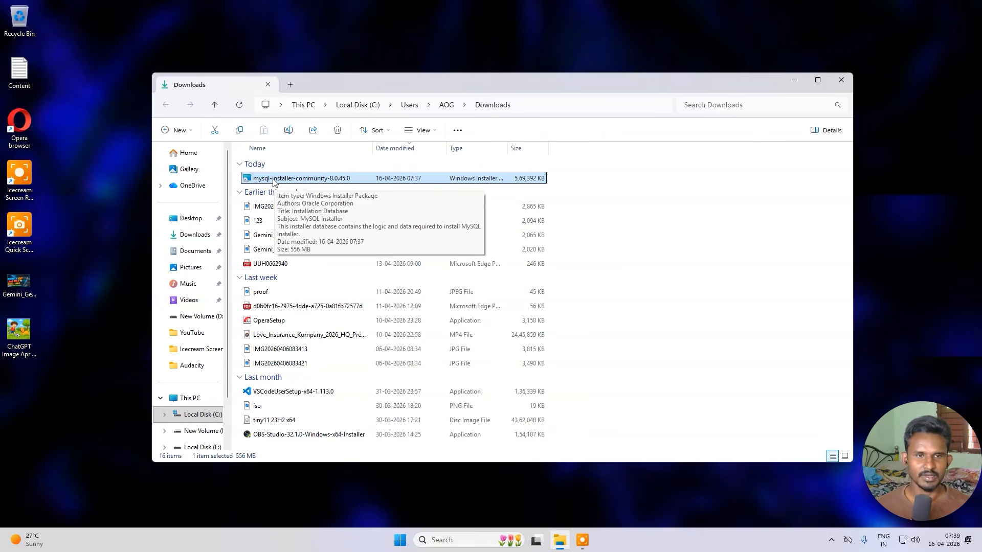
{"action": "double_click", "coordinate": [273, 179]}
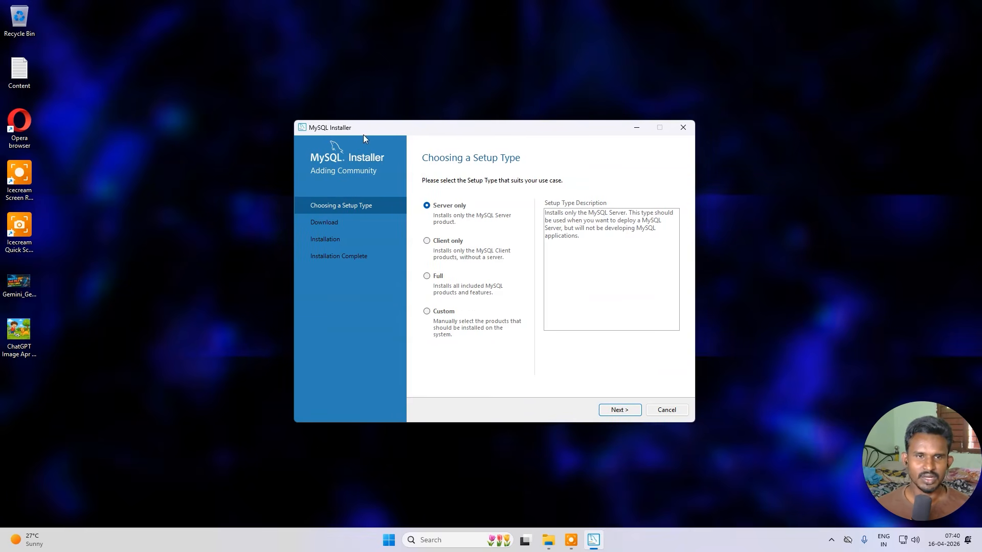
{"action": "mouse_move", "coordinate": [452, 136]}
{"action": "left_mouse_down"}
{"action": "mouse_move", "coordinate": [526, 154]}
{"action": "mouse_move", "coordinate": [453, 153]}
{"action": "mouse_move", "coordinate": [466, 147]}
{"action": "mouse_move", "coordinate": [457, 133]}
{"action": "mouse_move", "coordinate": [491, 148]}
{"action": "mouse_move", "coordinate": [470, 136]}
{"action": "left_mouse_up"}
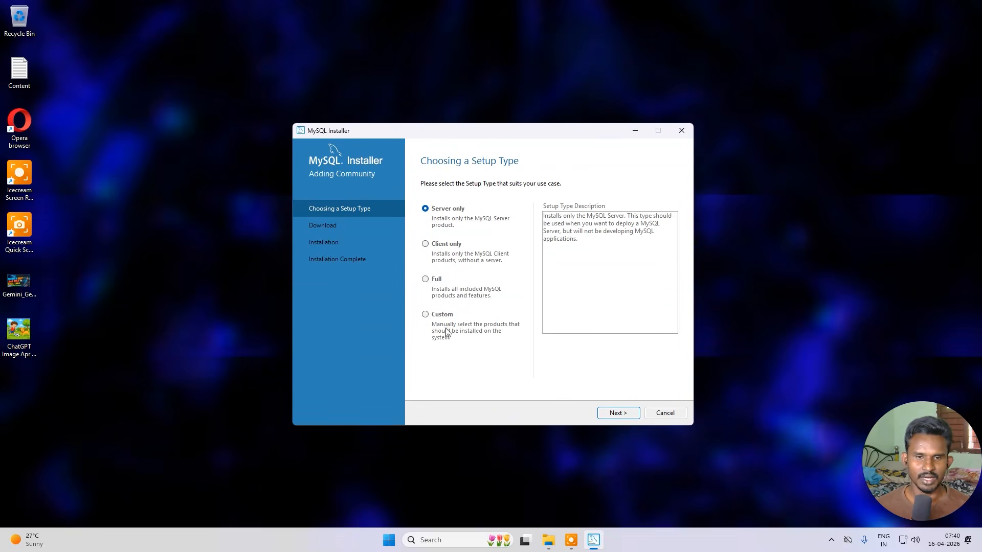
Step: Choose the Full setup type, install all listed MySQL products, and proceed to product configuration
{"action": "left_click", "coordinate": [426, 282]}
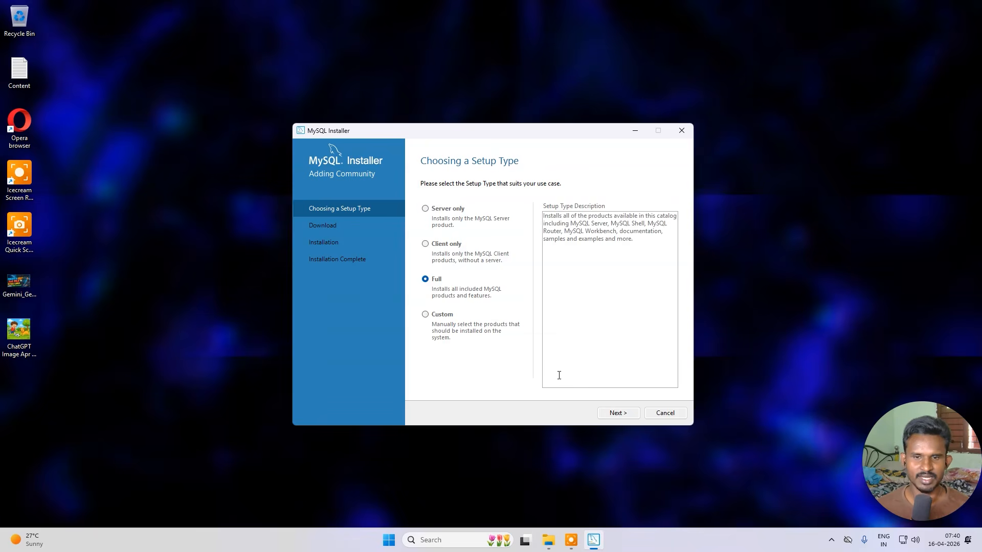
{"action": "left_click", "coordinate": [627, 421]}
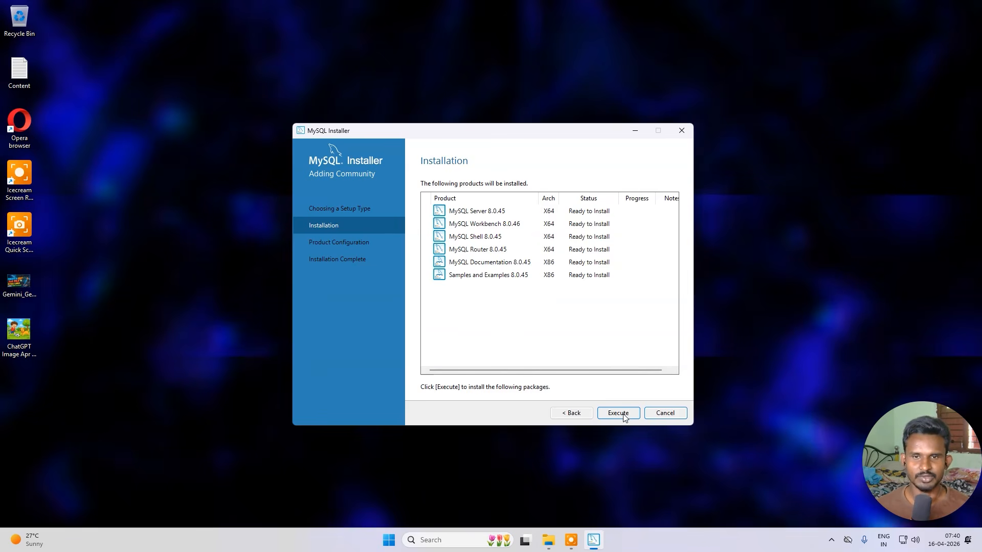
{"action": "left_click", "coordinate": [623, 415]}
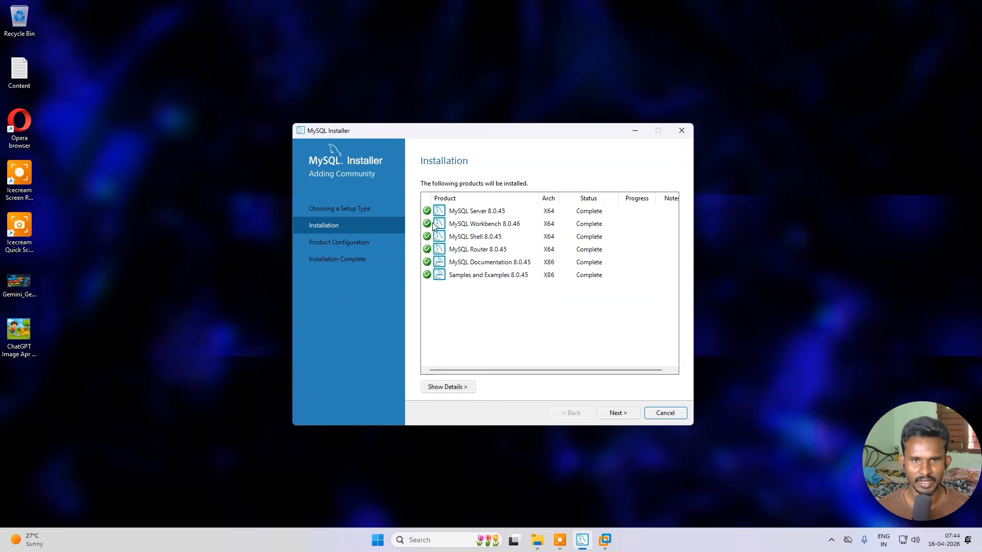
{"action": "left_click", "coordinate": [629, 419]}
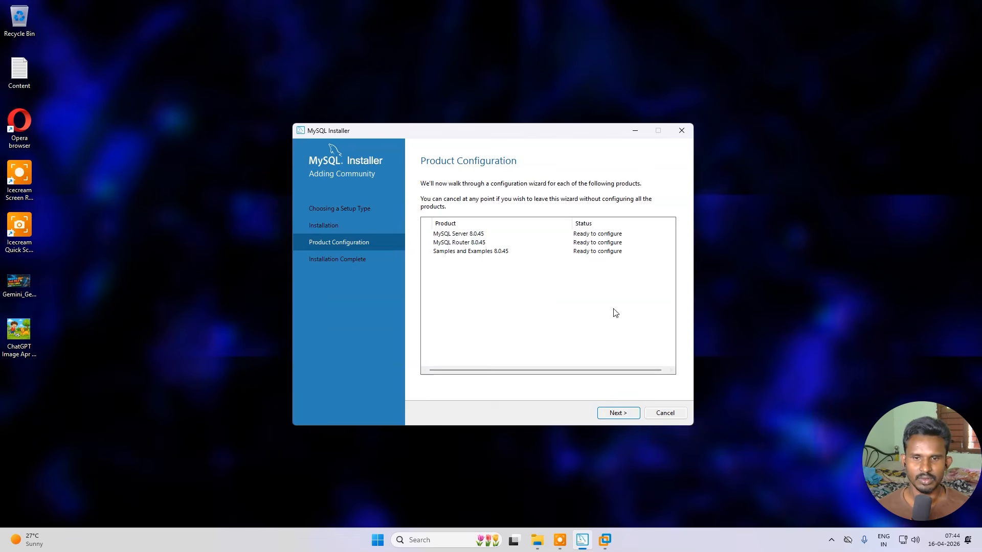
Step: Configure MySQL Server as Development Computer on TCP/IP port 3306 with strong password encryption, and set the root account password
{"action": "left_click", "coordinate": [636, 412]}
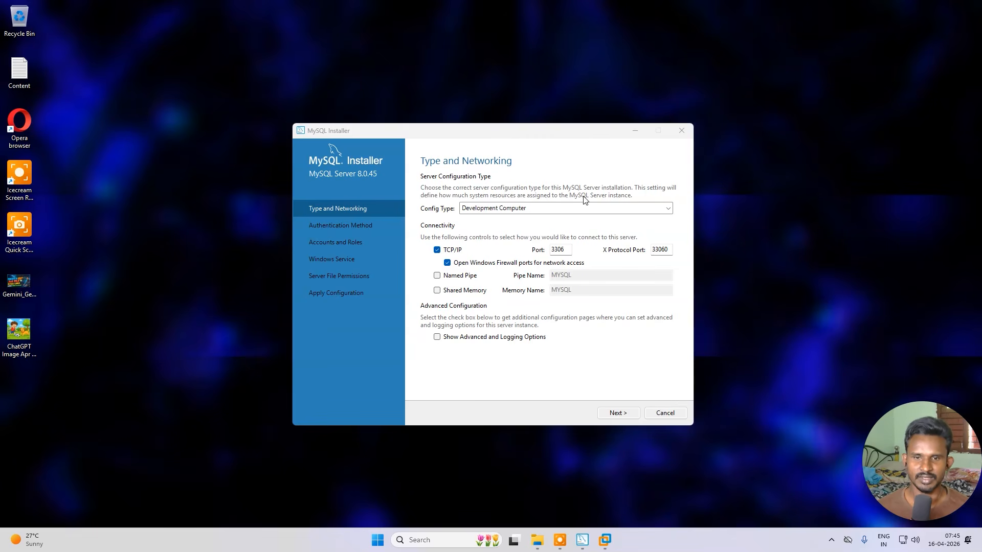
{"action": "left_click", "coordinate": [618, 413]}
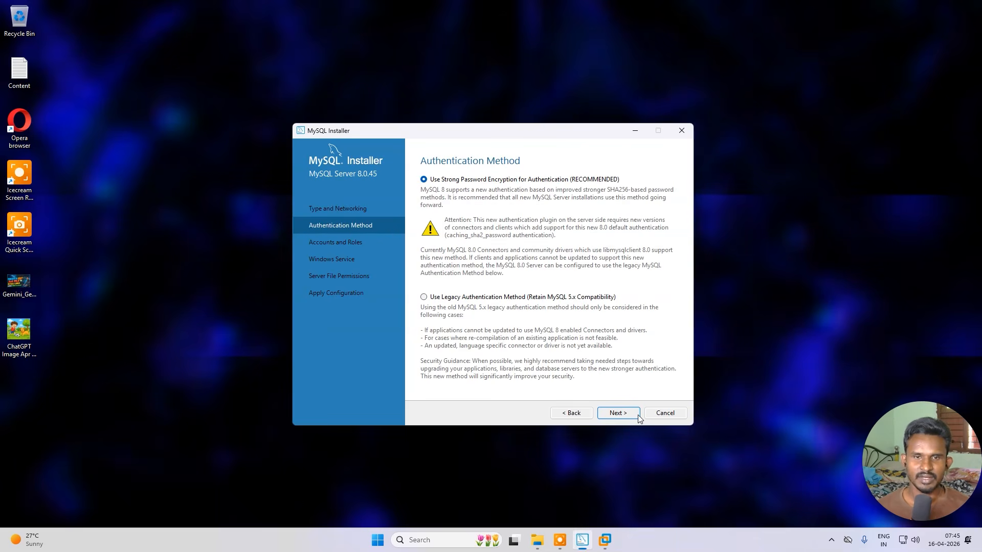
{"action": "left_click", "coordinate": [637, 414]}
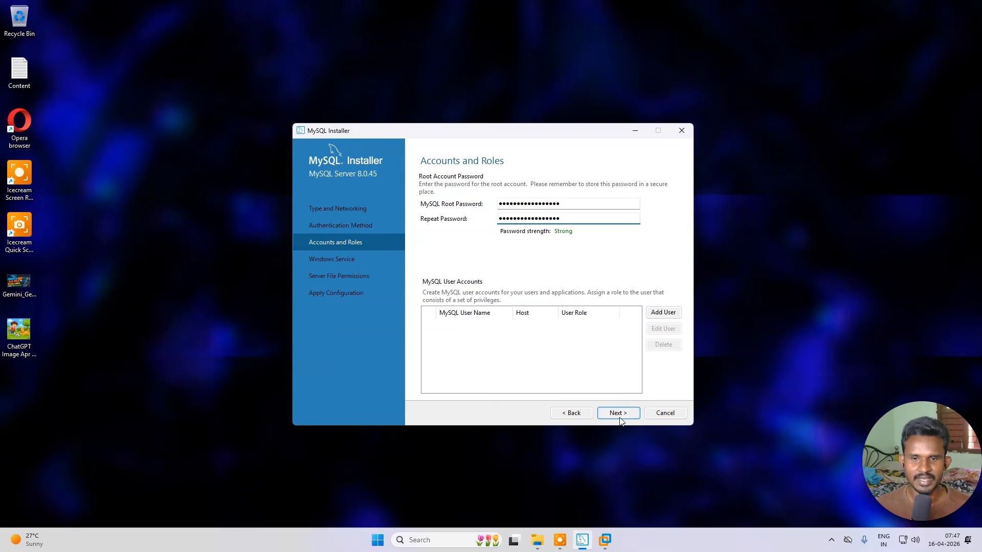
{"action": "left_click", "coordinate": [632, 416]}
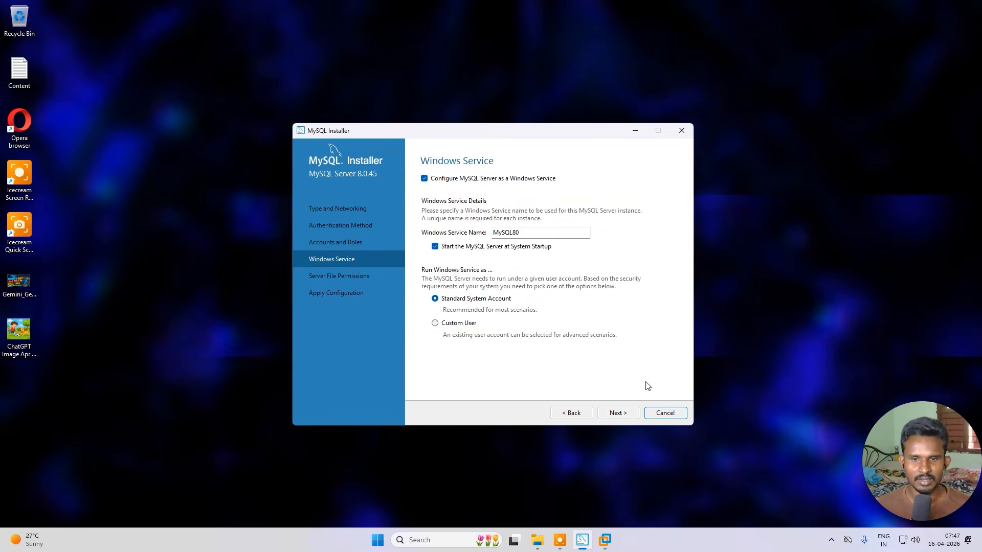
Step: Accept the MySQL80 Windows service and full-access file permissions, and apply the server configuration
{"action": "left_click", "coordinate": [626, 417]}
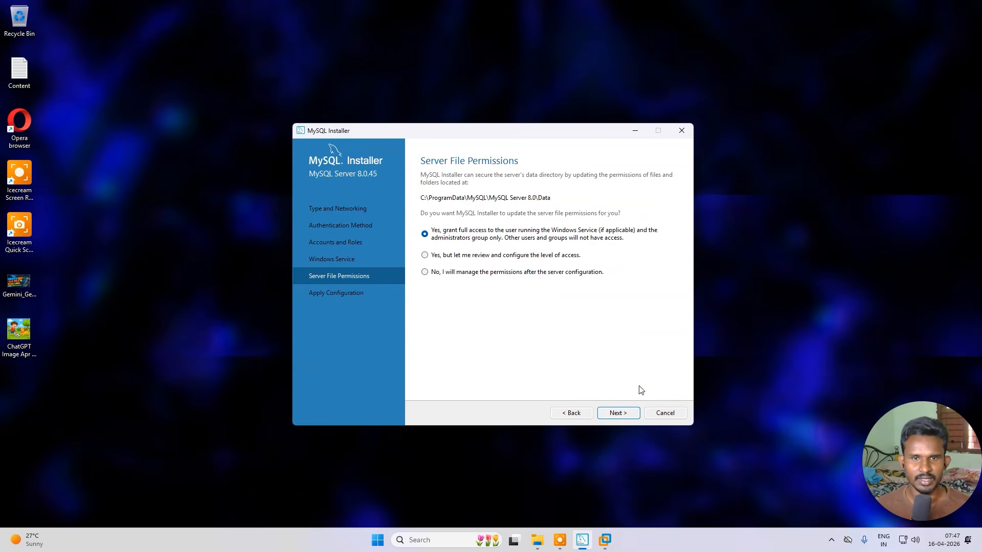
{"action": "left_click", "coordinate": [630, 416]}
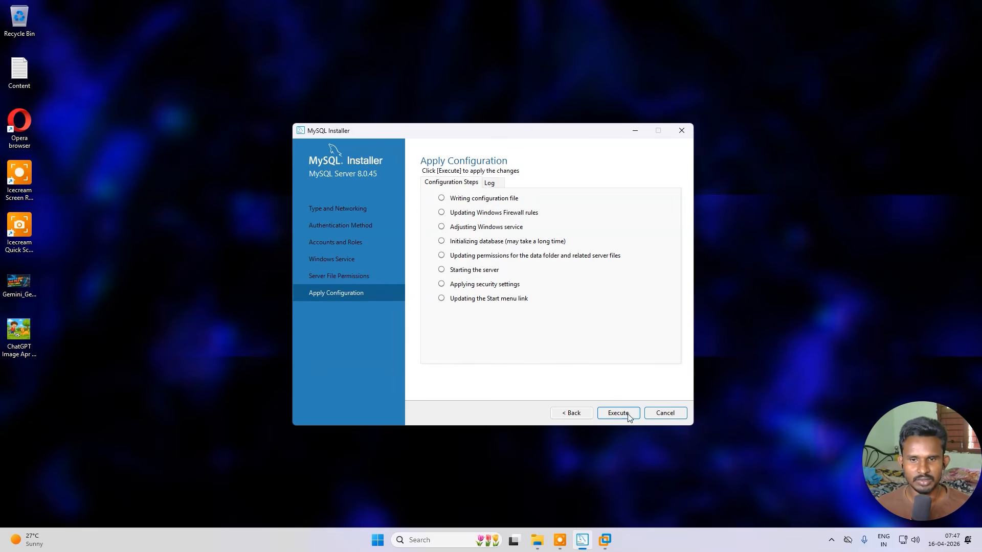
{"action": "left_click", "coordinate": [618, 413]}
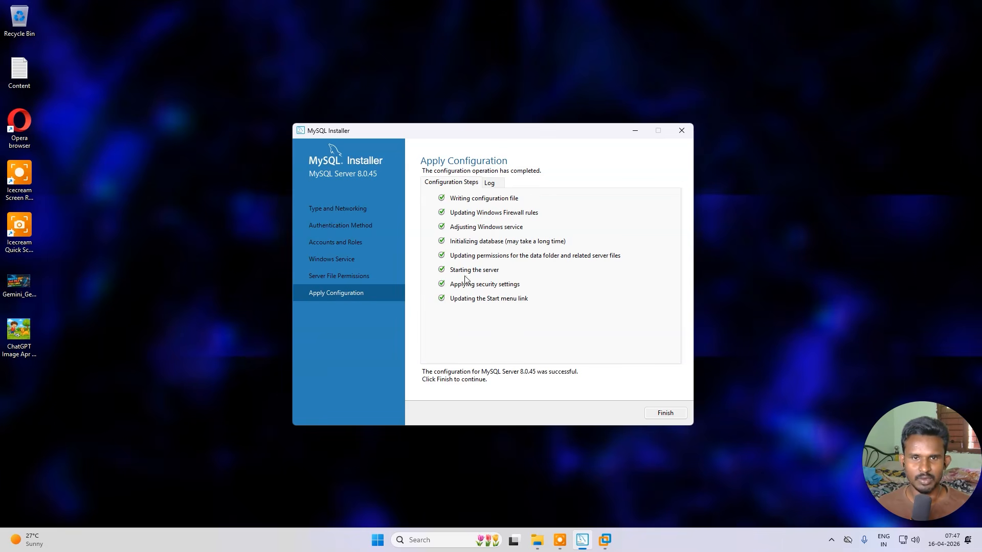
{"action": "left_click", "coordinate": [675, 417]}
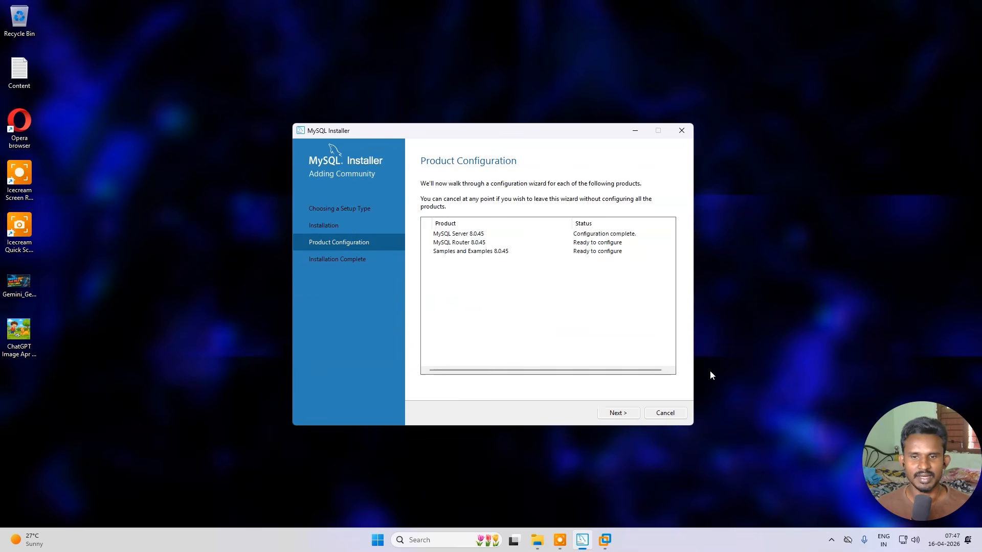
Step: Finish the MySQL Router configuration without bootstrapping it for InnoDB Cluster, and proceed to the Samples and Examples configuration
{"action": "left_click", "coordinate": [619, 413]}
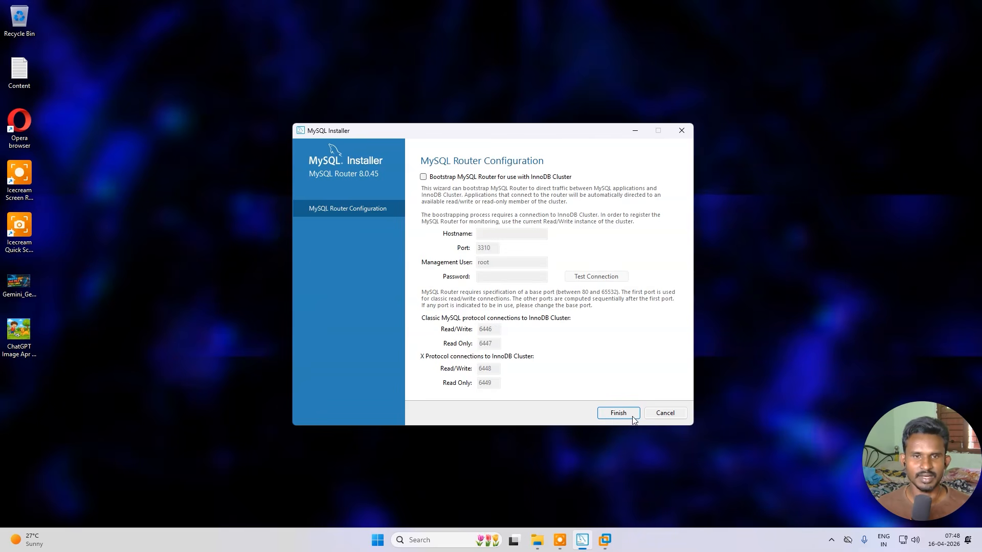
{"action": "left_click", "coordinate": [633, 416]}
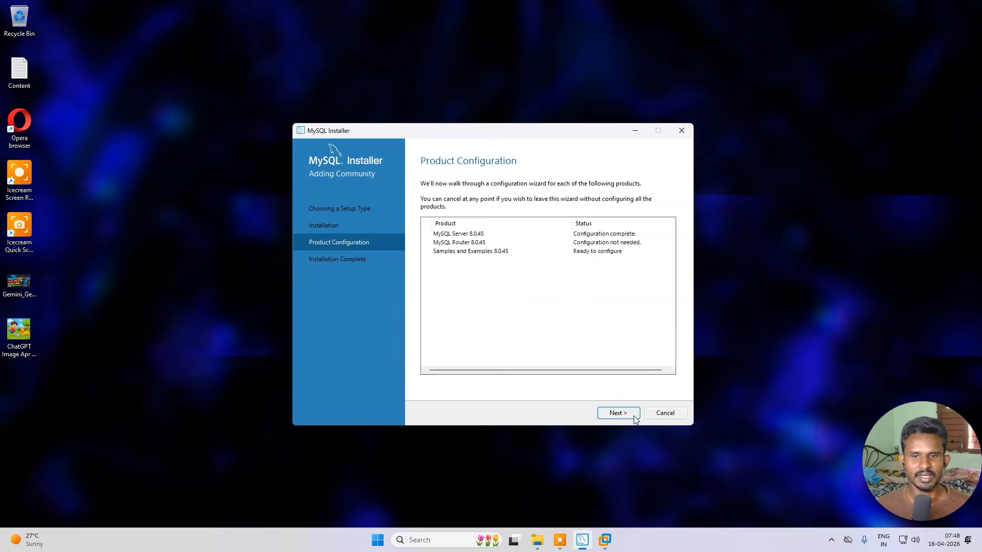
{"action": "left_click", "coordinate": [633, 416]}
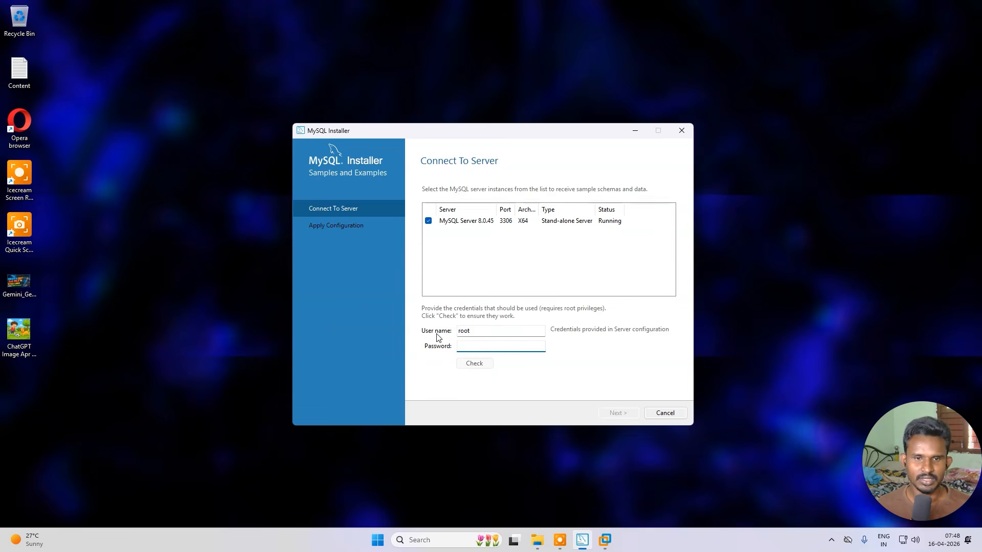
Step: Enter the password for user root and check the connection to MySQL Server 8.0.45
{"action": "left_click_drag", "start_coordinate": [475, 332], "coordinate": [442, 333]}
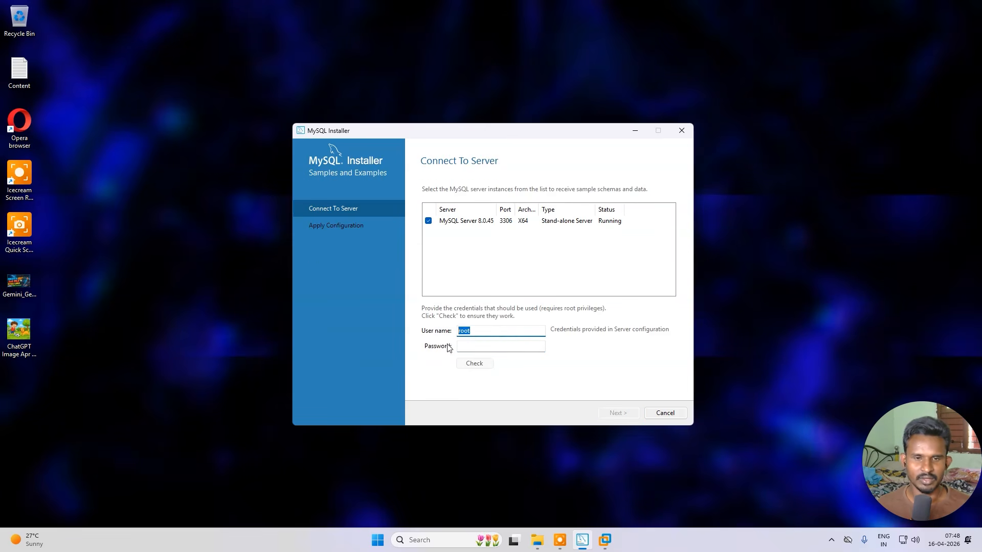
{"action": "key", "text": "Tab"}
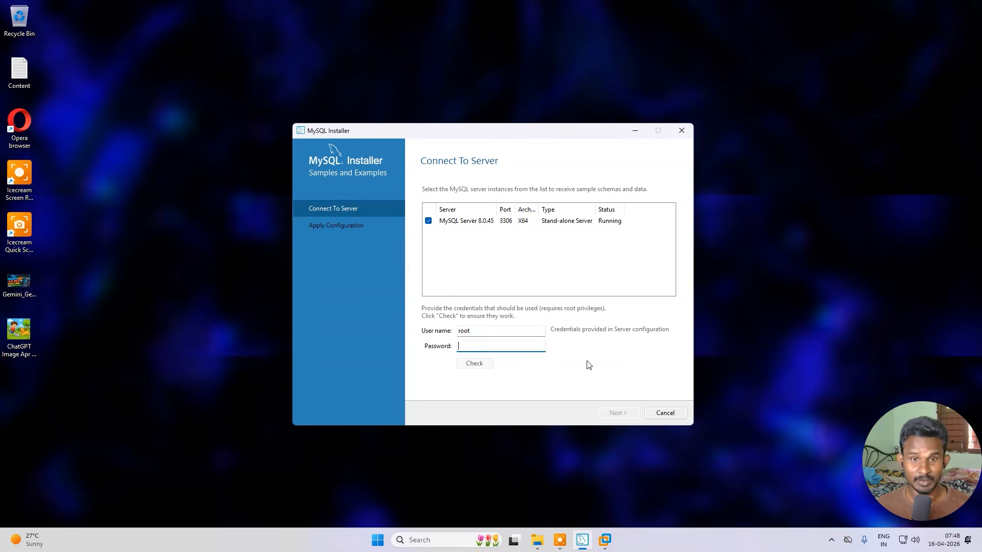
{"action": "key", "text": "ctrl+v"}
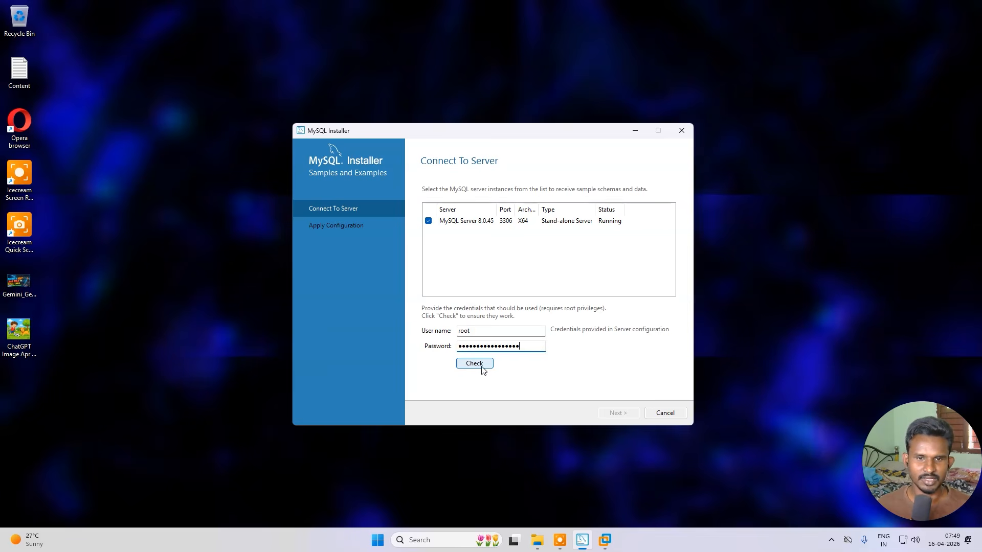
{"action": "left_click", "coordinate": [476, 364]}
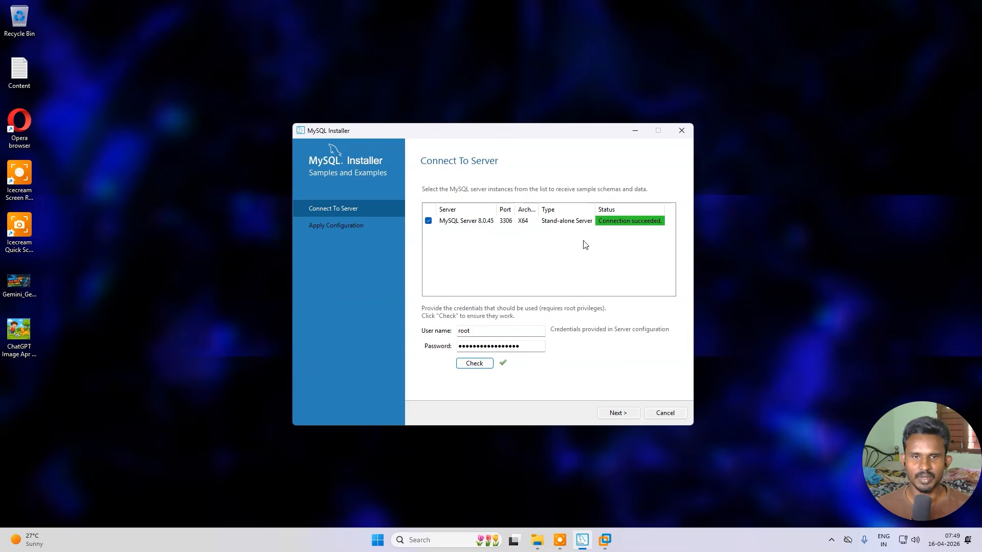
Step: Apply the Samples and Examples configuration and finish the installation with MySQL Workbench and MySQL Shell set to start after setup
{"action": "left_click", "coordinate": [627, 417]}
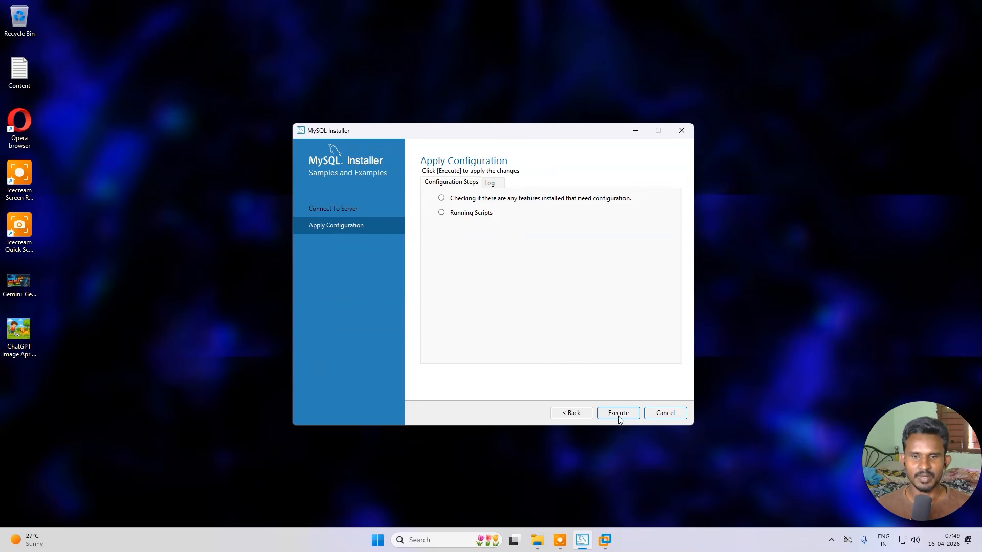
{"action": "left_click", "coordinate": [619, 413]}
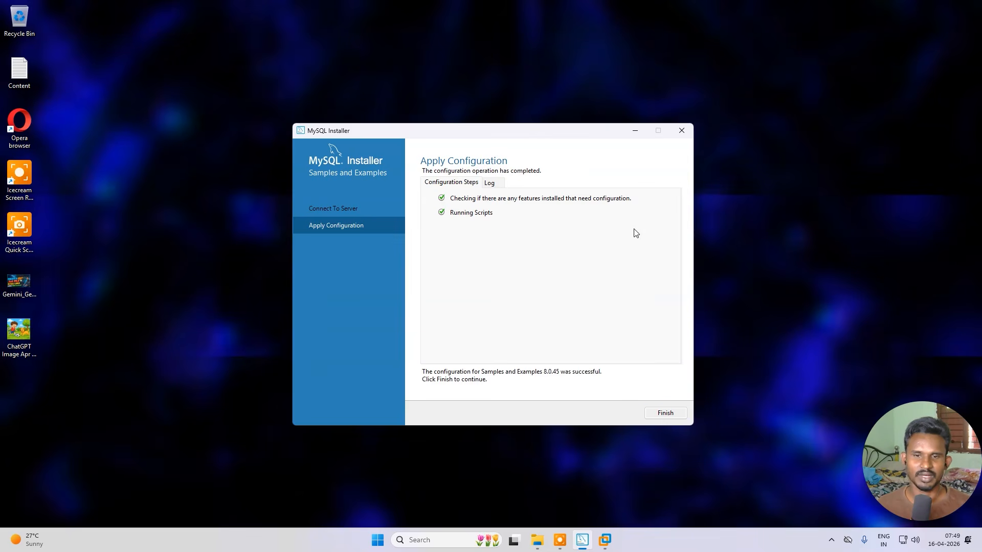
{"action": "left_click", "coordinate": [674, 414]}
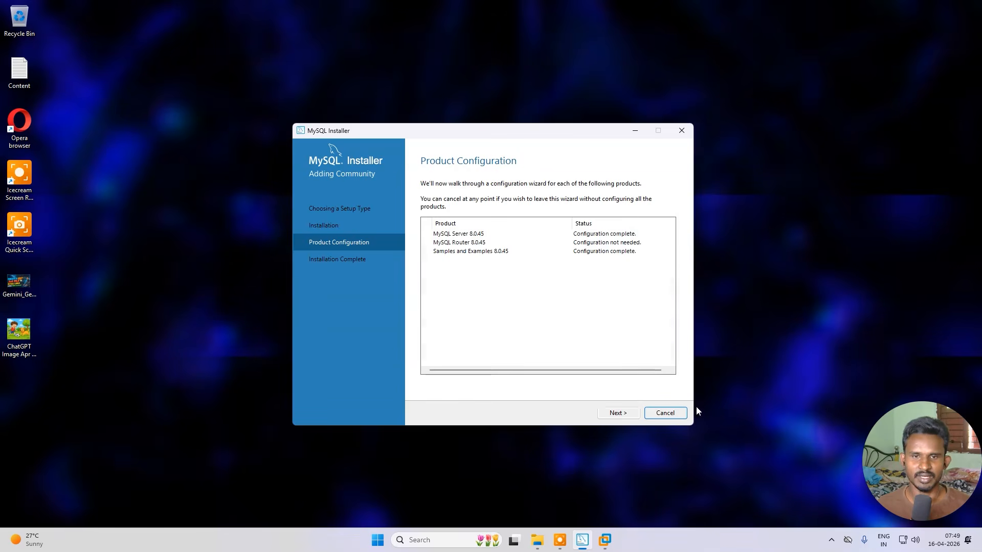
{"action": "left_click", "coordinate": [633, 414]}
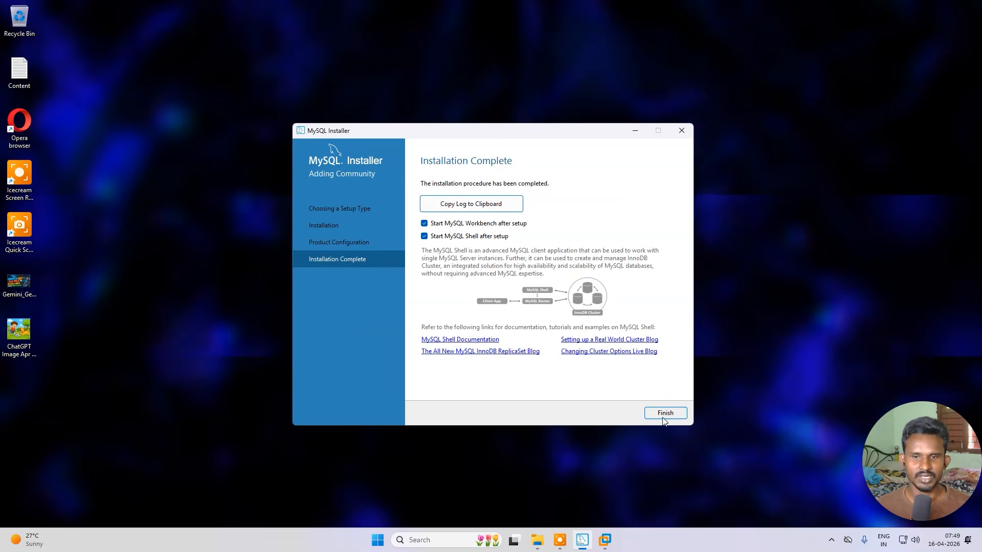
{"action": "left_click", "coordinate": [679, 415]}
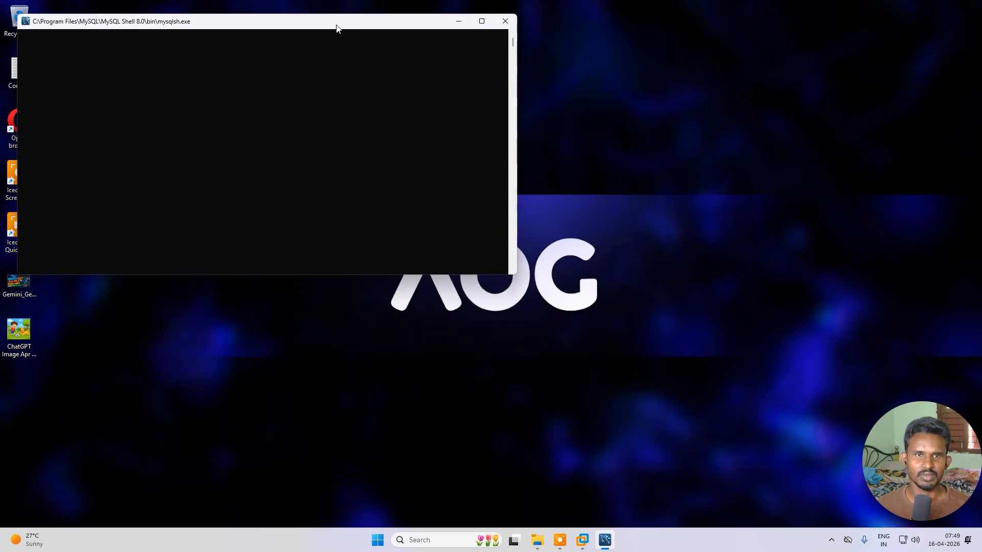
Step: Open the Local instance MySQL80 connection in MySQL Workbench, entering the root account password without saving it in the vault
{"action": "left_click_drag", "start_coordinate": [335, 26], "coordinate": [529, 95]}
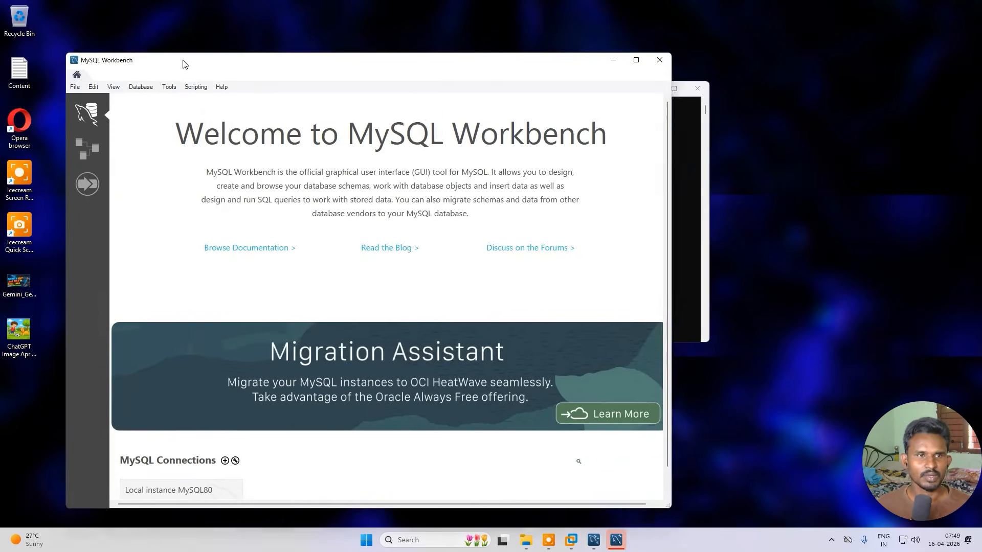
{"action": "left_click_drag", "start_coordinate": [184, 62], "coordinate": [262, 53]}
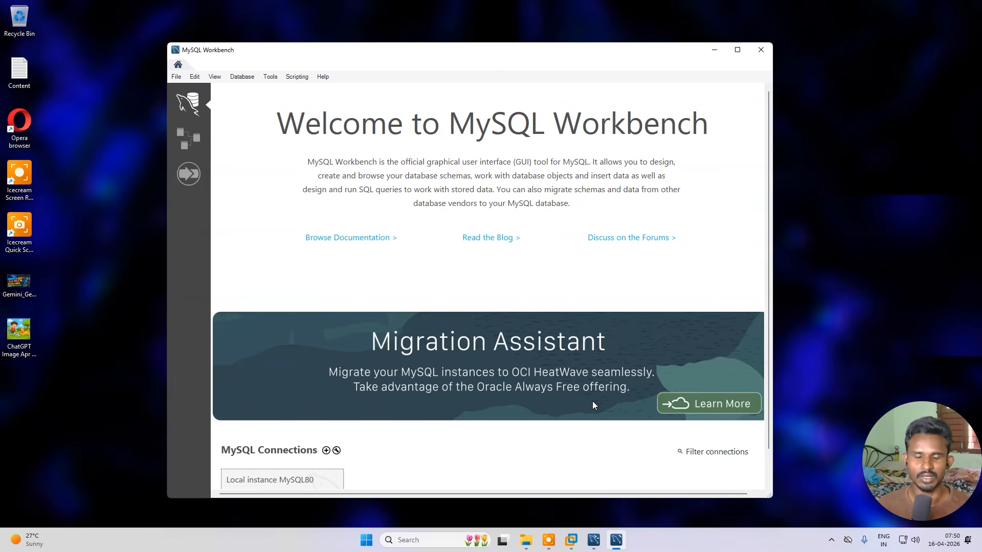
{"action": "scroll", "coordinate": [563, 404], "scroll_direction": "down", "scroll_amount": 1}
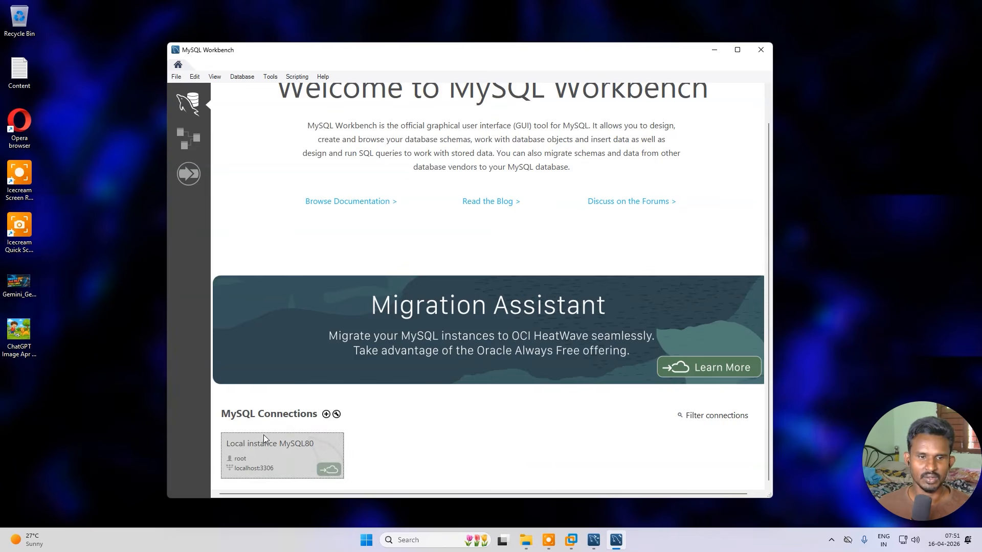
{"action": "left_click", "coordinate": [272, 455]}
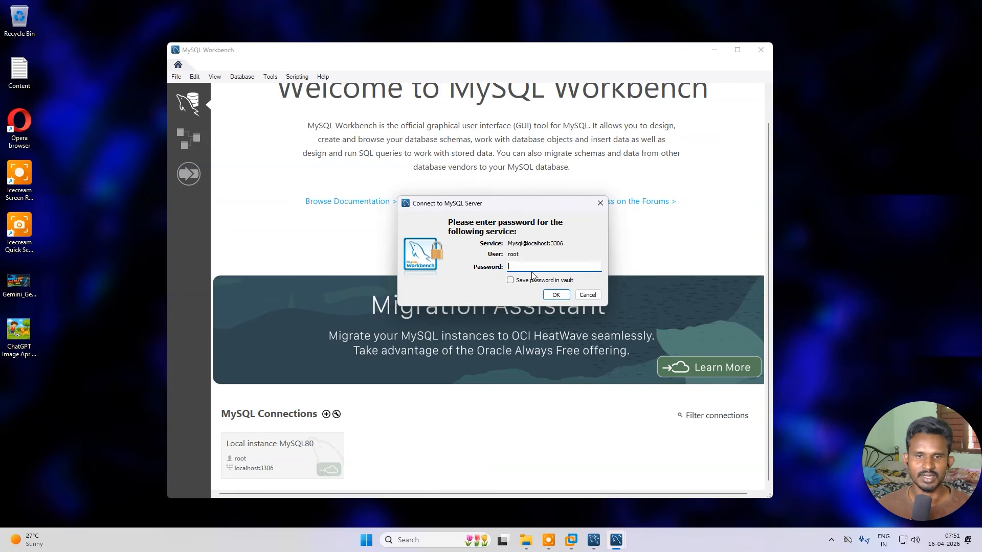
{"action": "key", "text": "ctrl+v"}
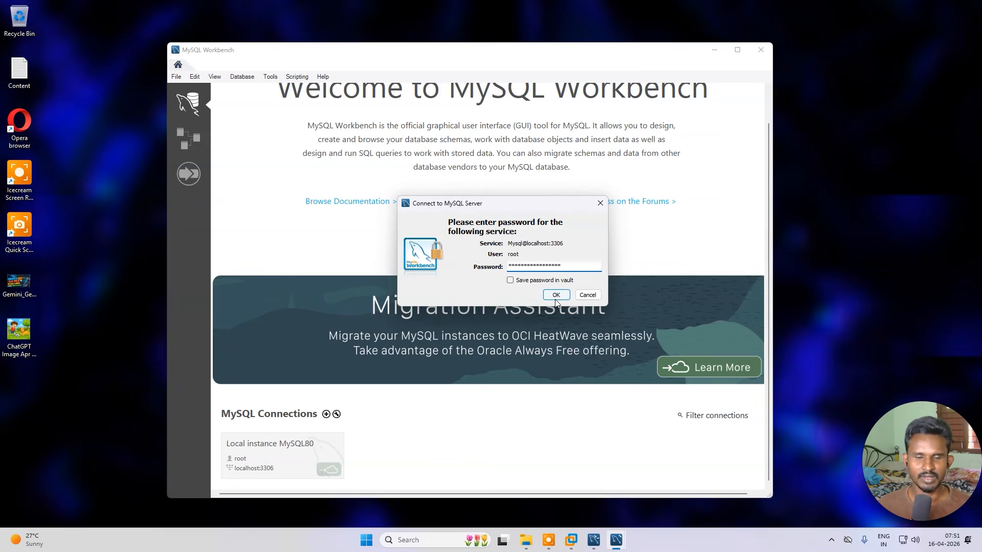
{"action": "left_click", "coordinate": [556, 295]}
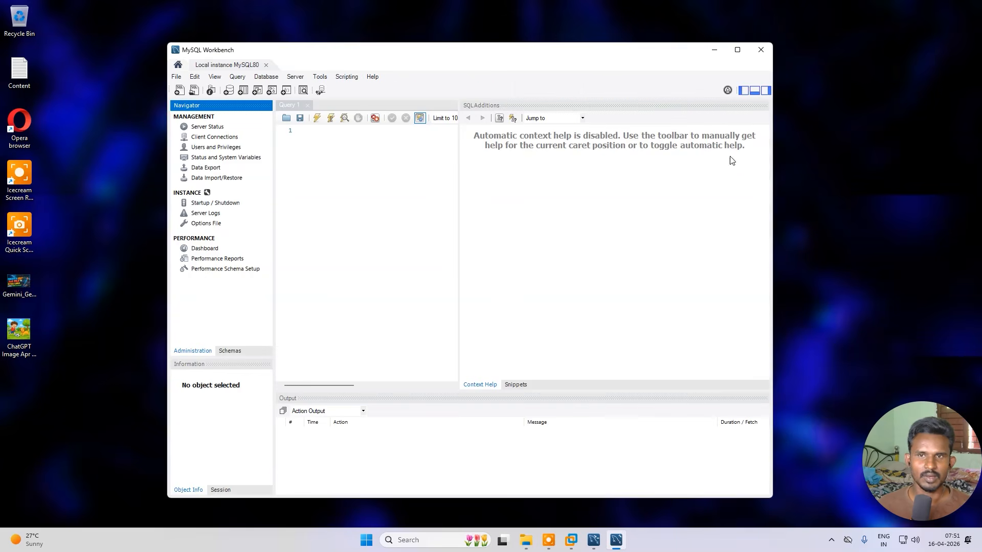
Step: Move the MySQL Workbench window aside to view the MySQL Shell console, and bring Workbench back in front of it
{"action": "left_click_drag", "start_coordinate": [473, 59], "coordinate": [507, 68]}
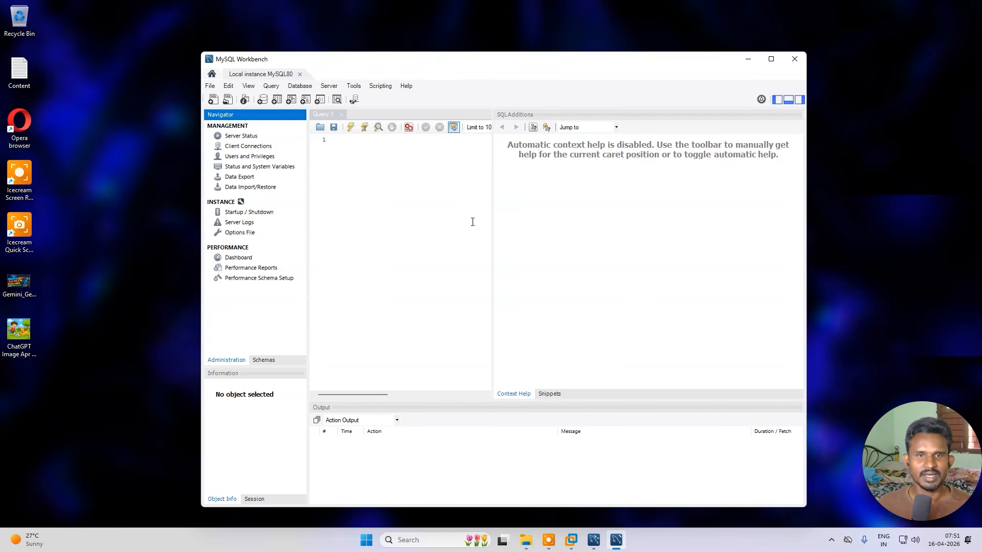
{"action": "left_click_drag", "start_coordinate": [486, 67], "coordinate": [640, 85]}
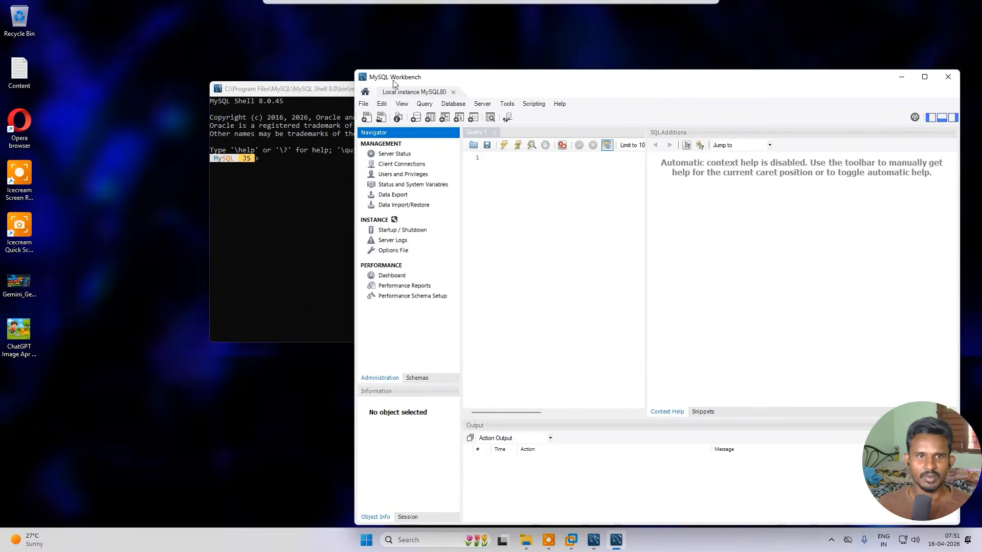
{"action": "mouse_move", "coordinate": [304, 90]}
{"action": "left_mouse_down"}
{"action": "mouse_move", "coordinate": [174, 70]}
{"action": "mouse_move", "coordinate": [181, 53]}
{"action": "left_mouse_up"}
{"action": "left_click", "coordinate": [156, 128]}
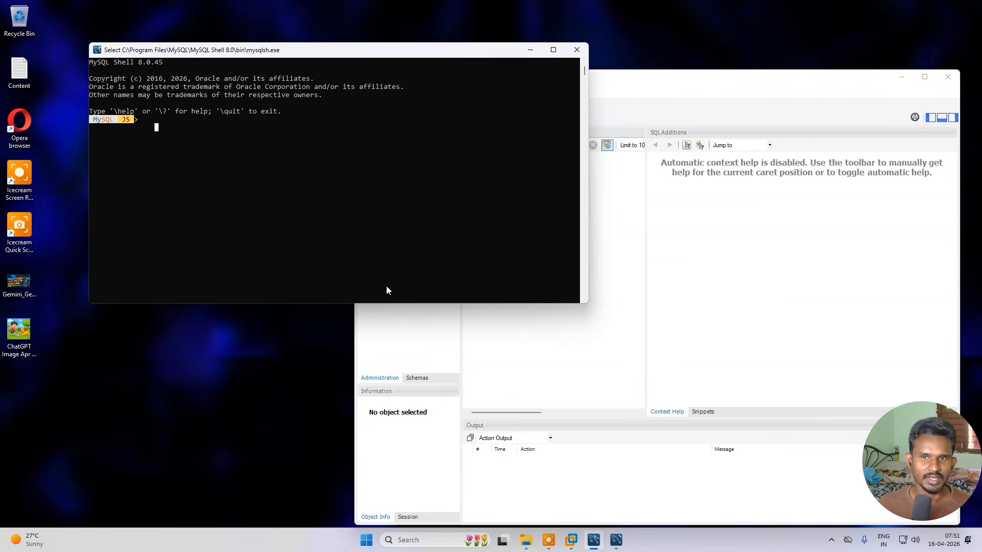
{"action": "left_click", "coordinate": [732, 74]}
{"action": "left_click_drag", "start_coordinate": [713, 78], "coordinate": [563, 42]}
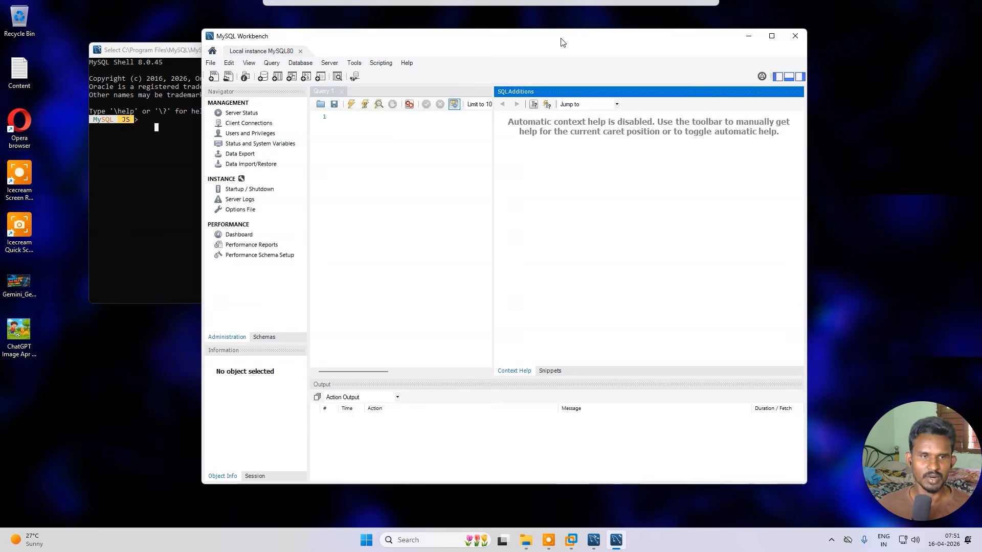
{"action": "left_click", "coordinate": [537, 449]}
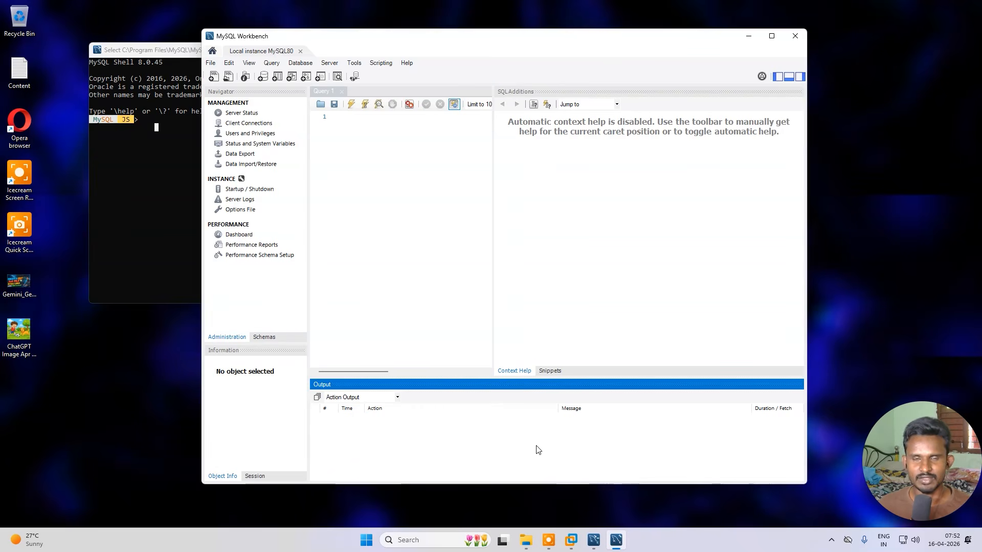